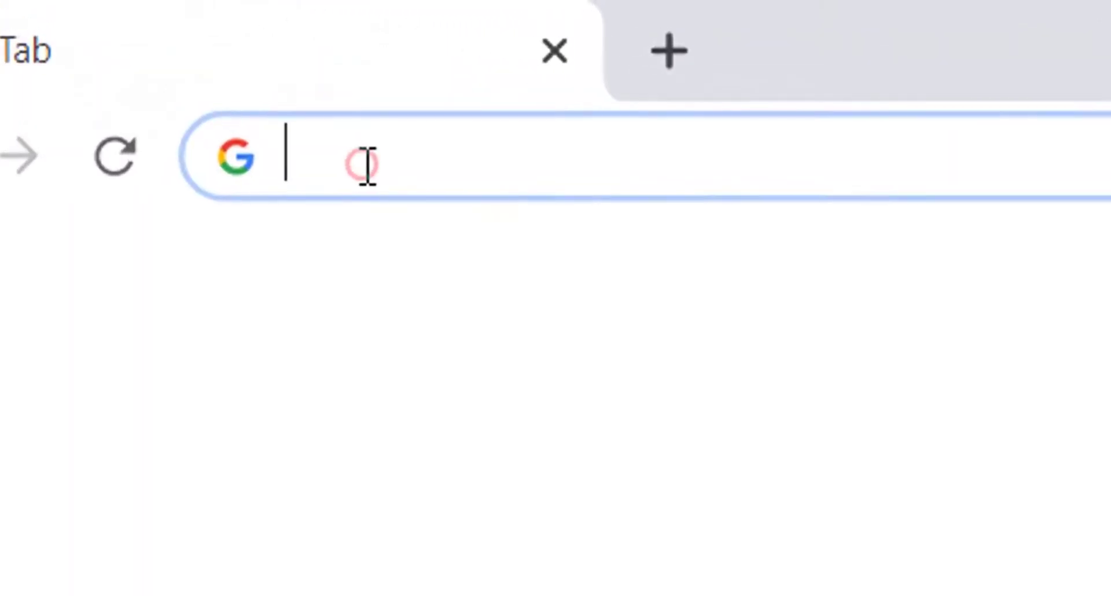
Step: Enter infoweb.tarc.edu.my in the Chrome address bar
text(i)
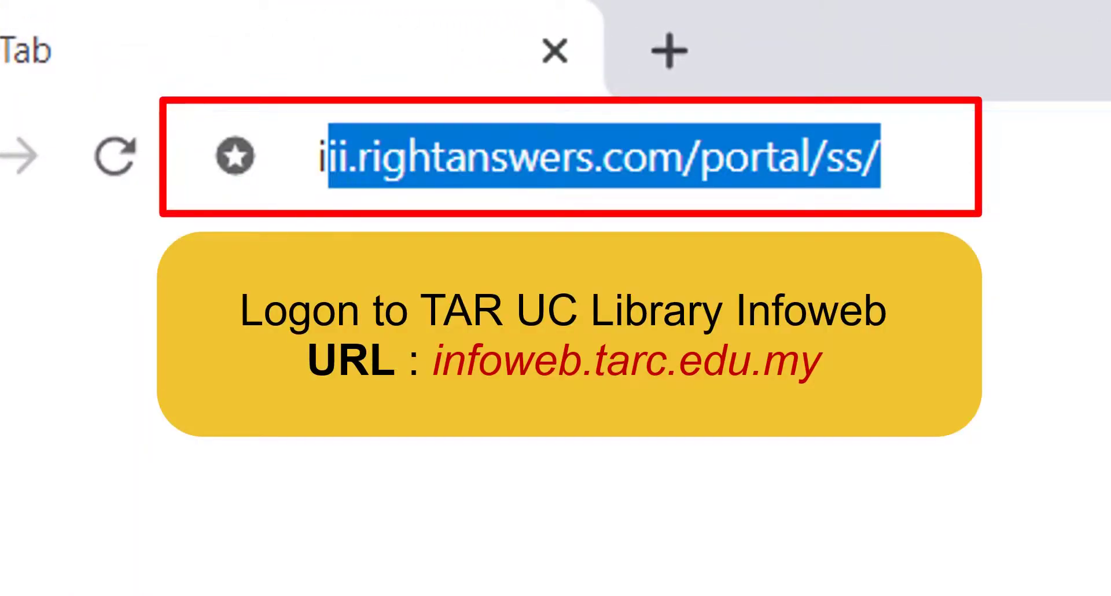
text(nfowe)
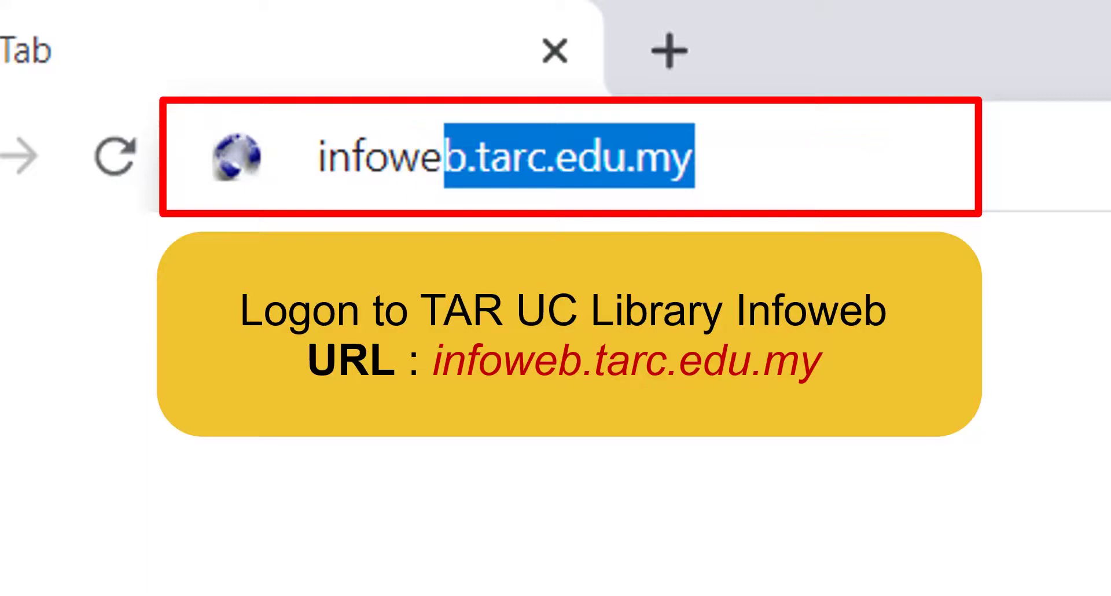
text(b.tarc.ed)
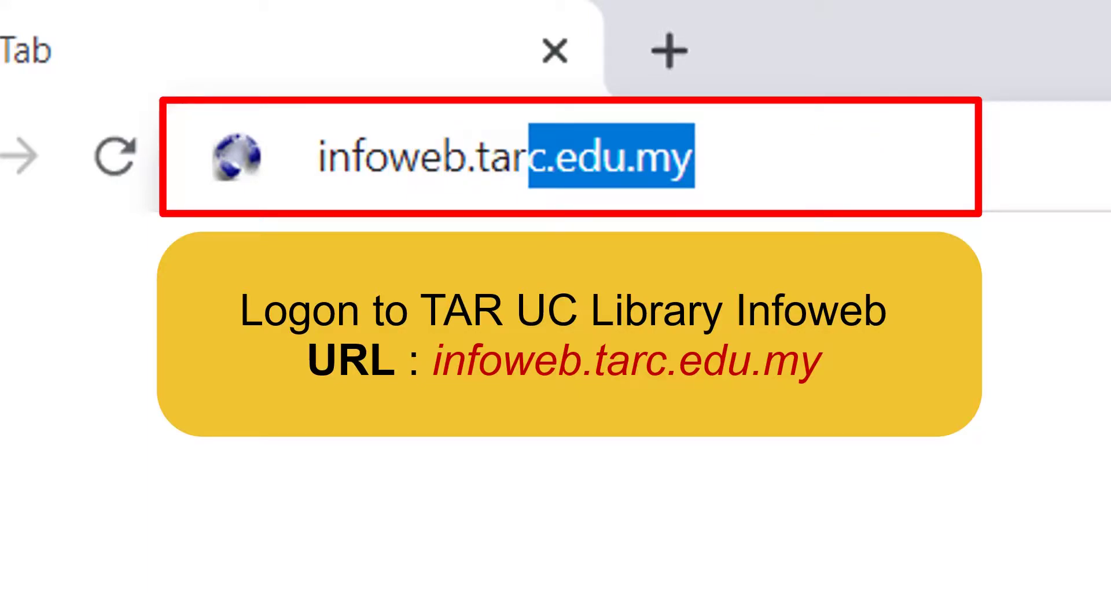
text(u.my/search/query?theme=taruc)
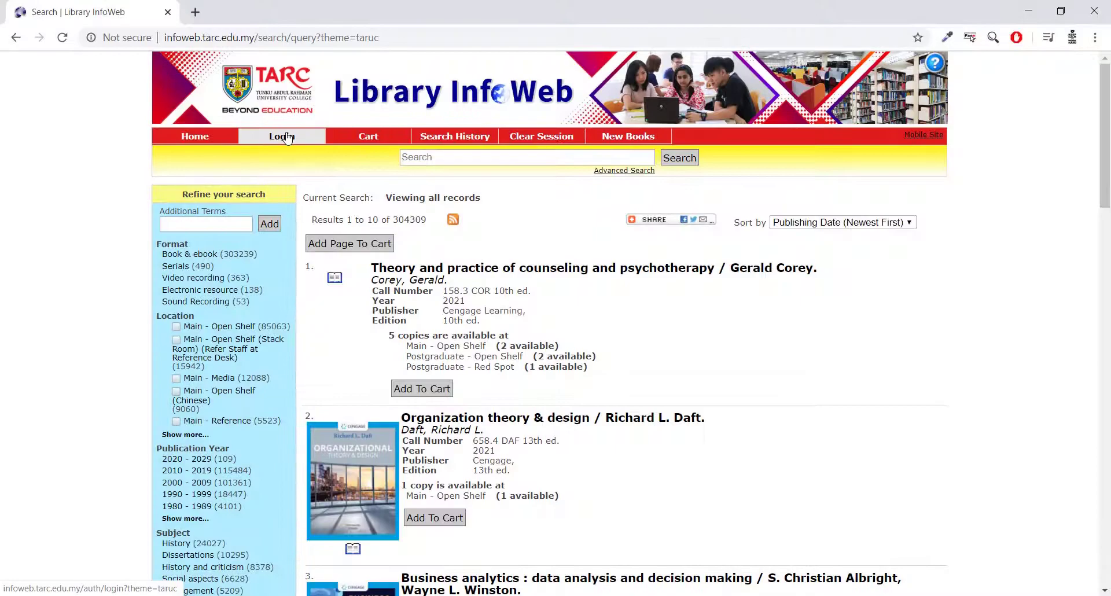
Step: Go from the Login page to the Request / Reset password form
click(294, 140)
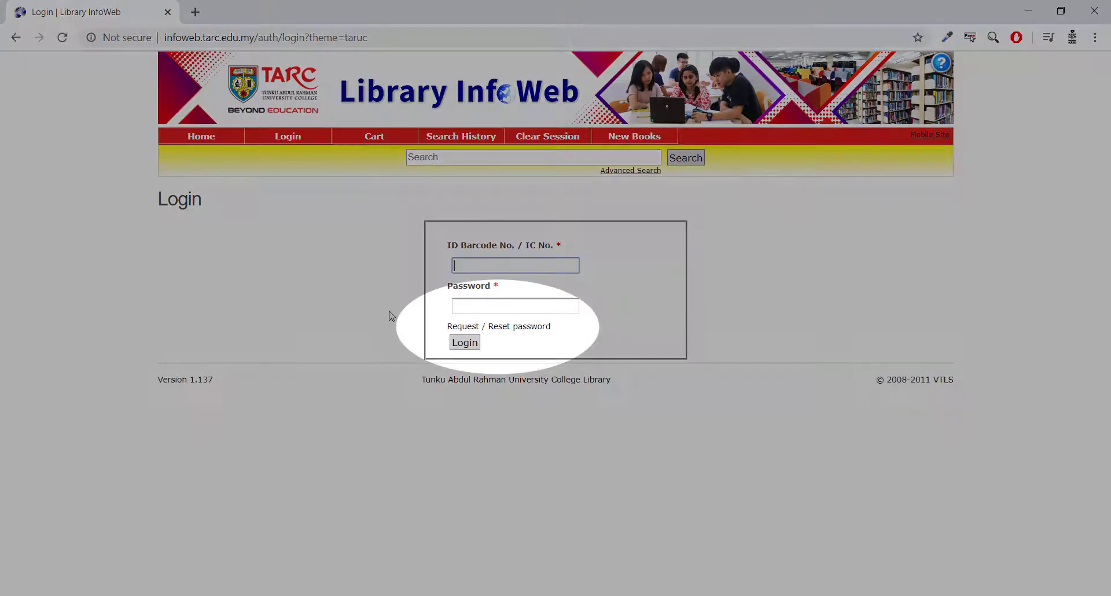
click(468, 330)
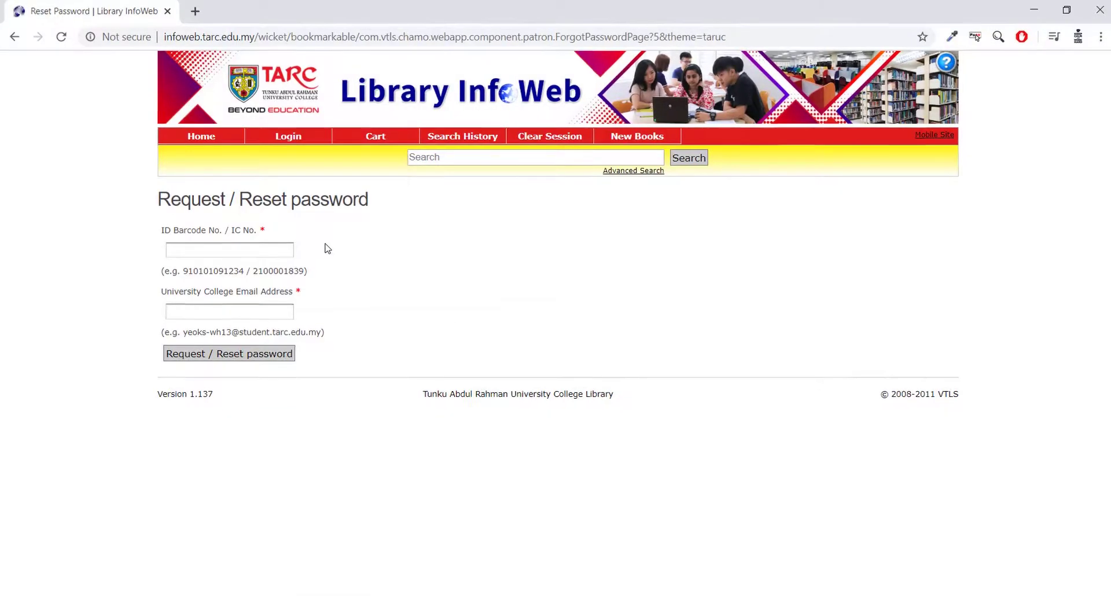
Step: Fill in the ID Barcode No. and university e-mail address, then submit the reset request
click(293, 250)
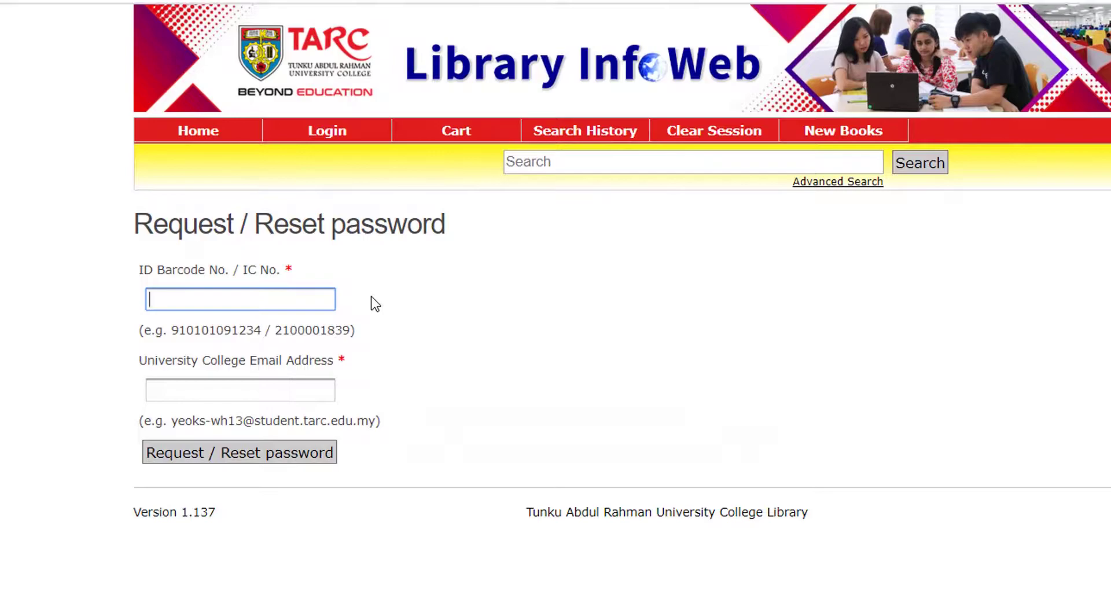
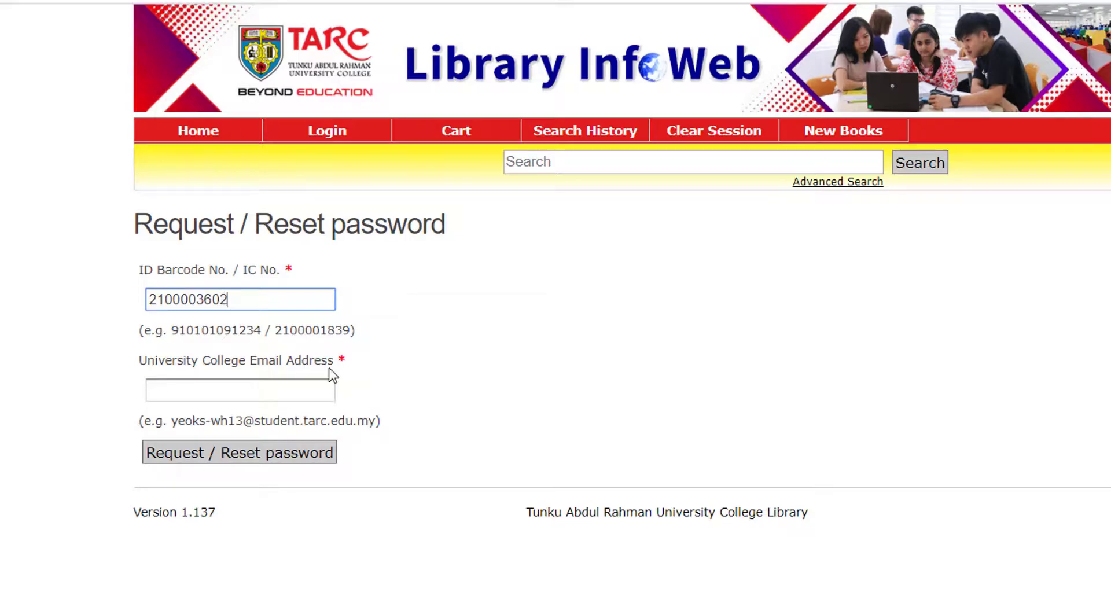
click(312, 388)
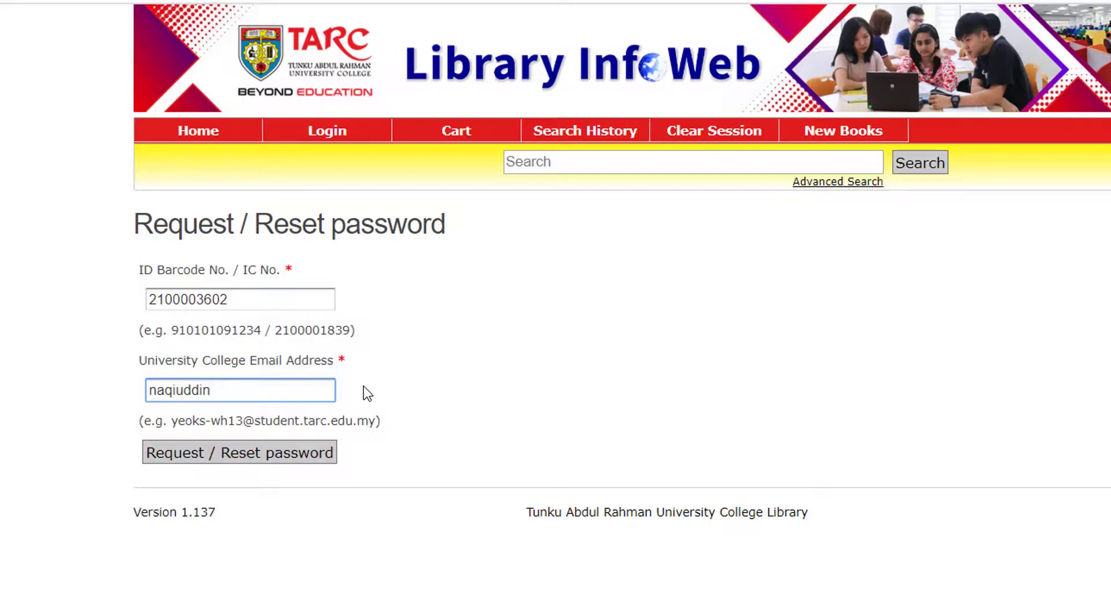
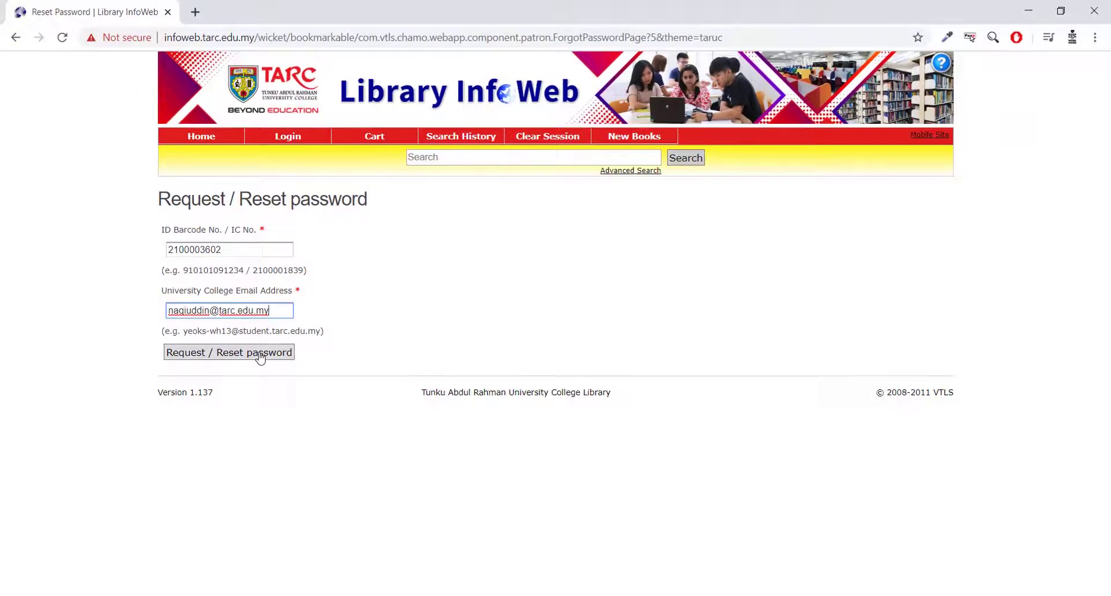
click(260, 352)
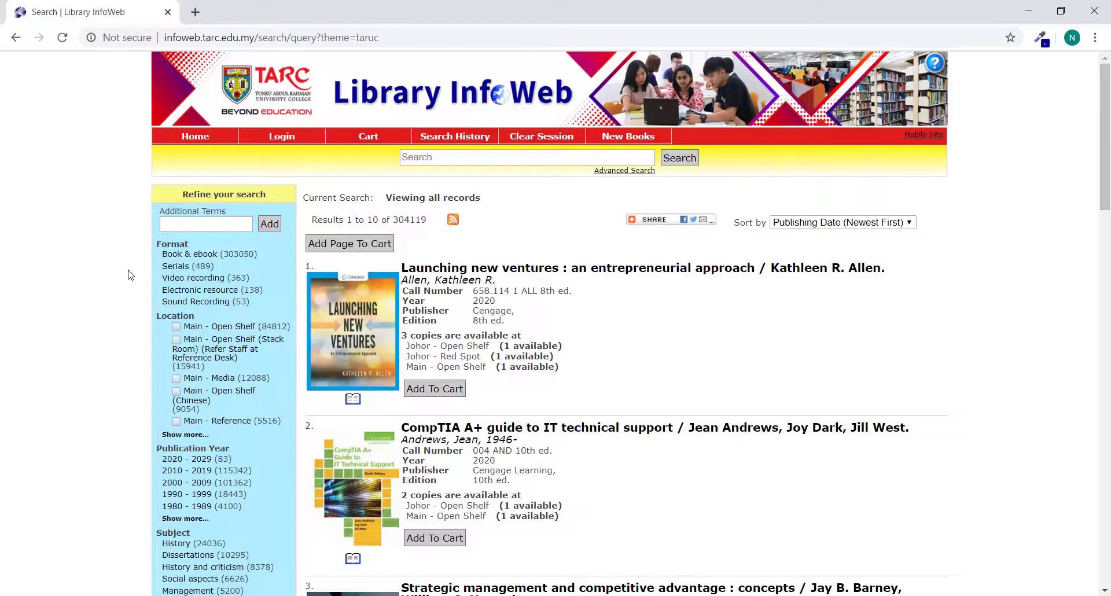
Step: Log in with the ID barcode number and account password to show the Account Summary
click(282, 143)
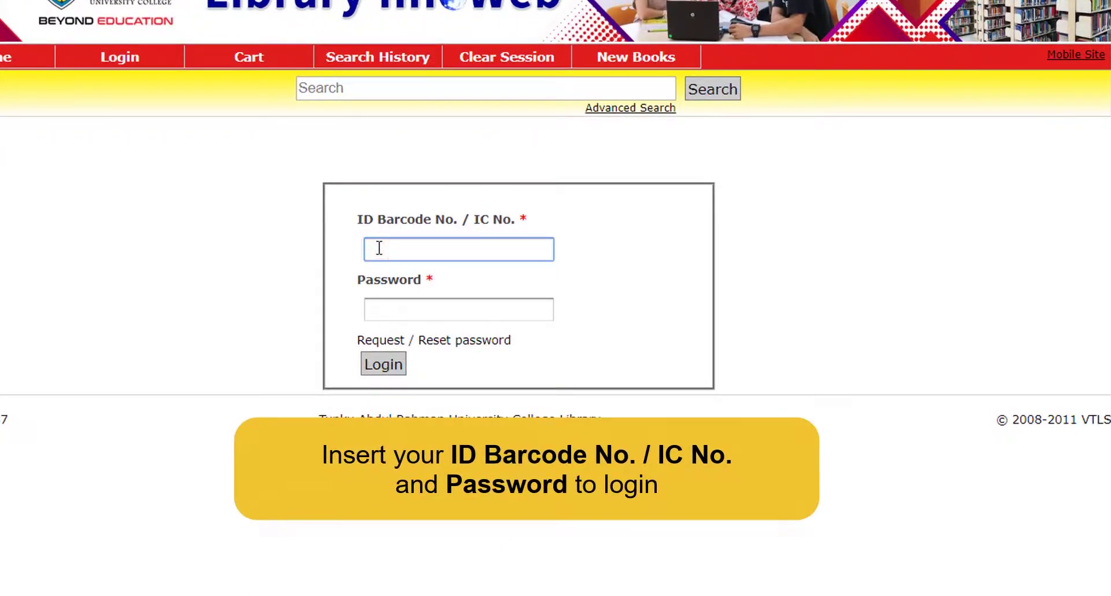
text(2100003602)
click(412, 302)
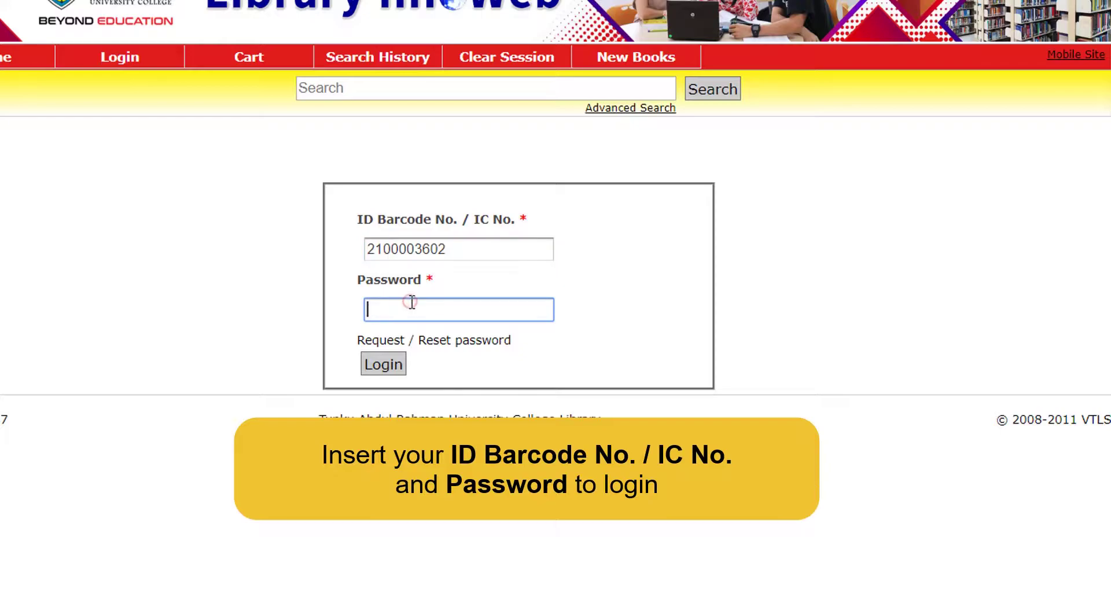
text(********)
click(386, 365)
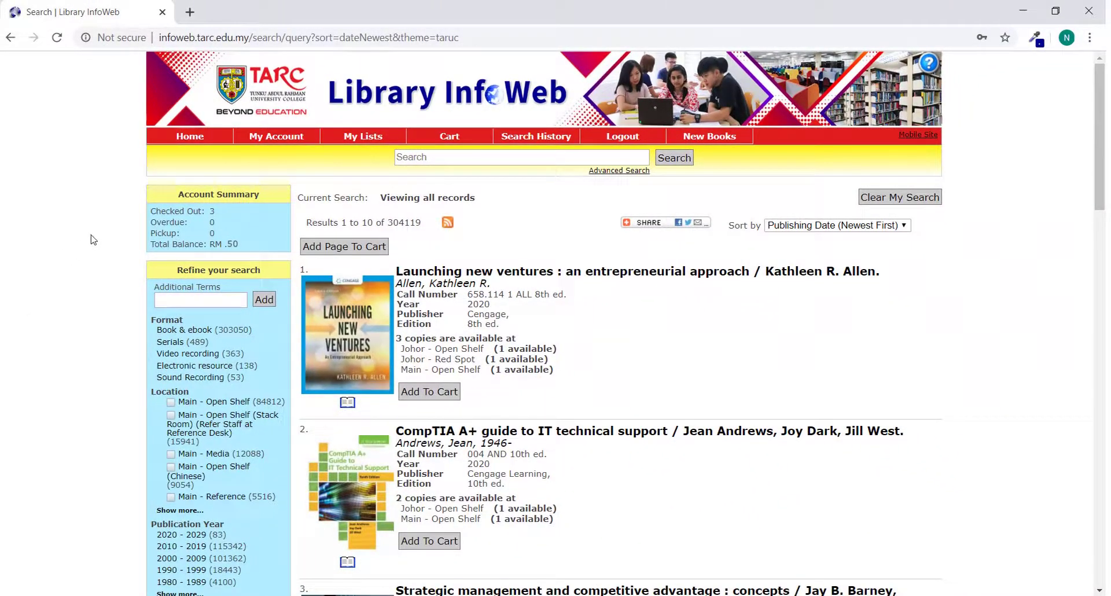
click(273, 141)
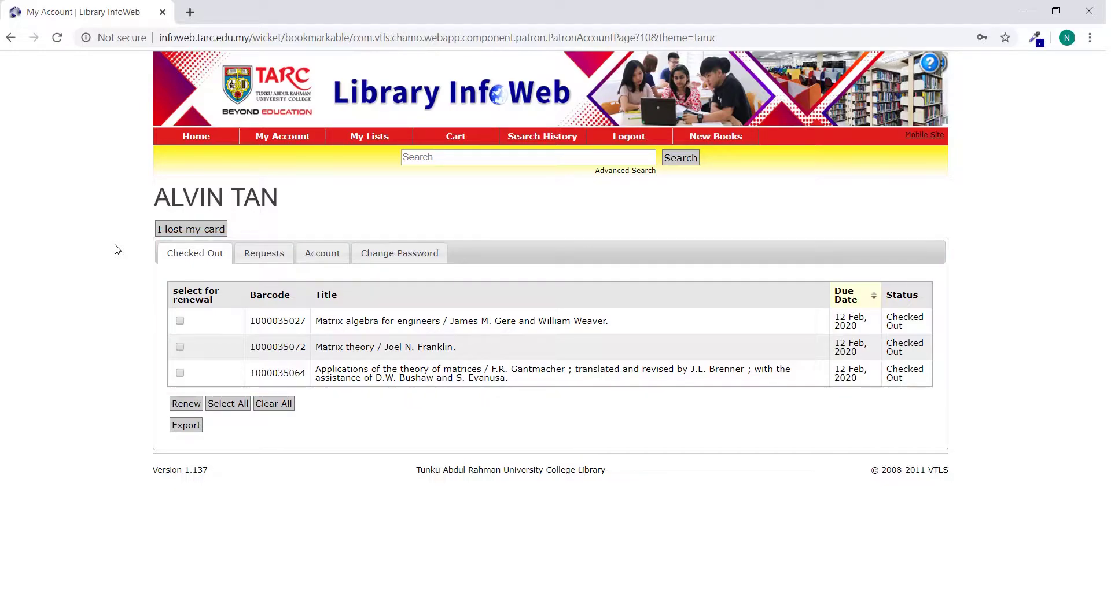
click(264, 253)
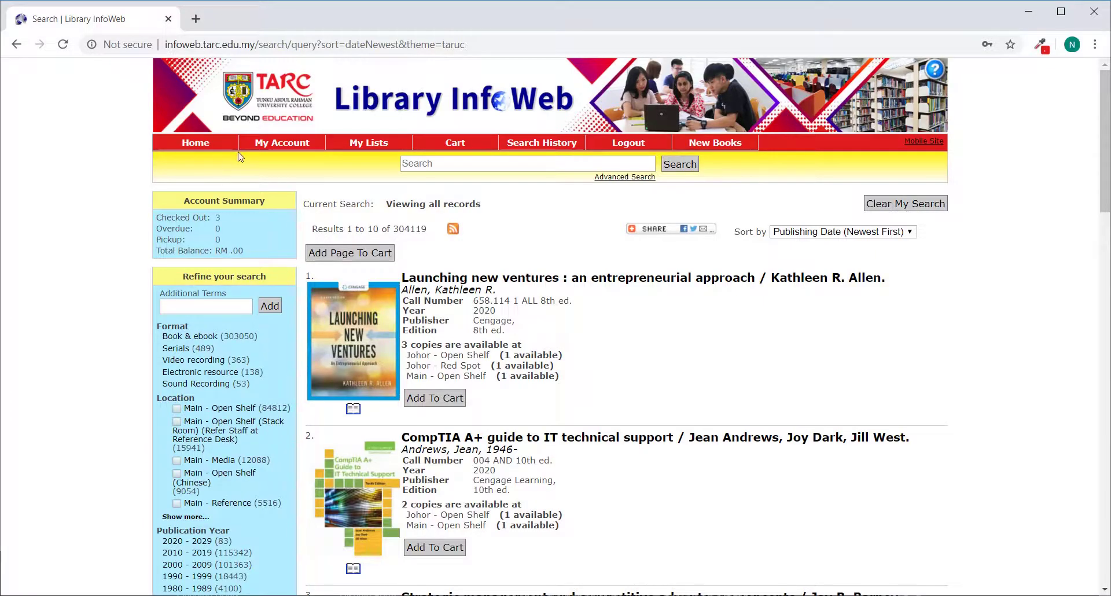
Step: Renew the Matrix theory loan from My Account's Checked Out list
click(276, 146)
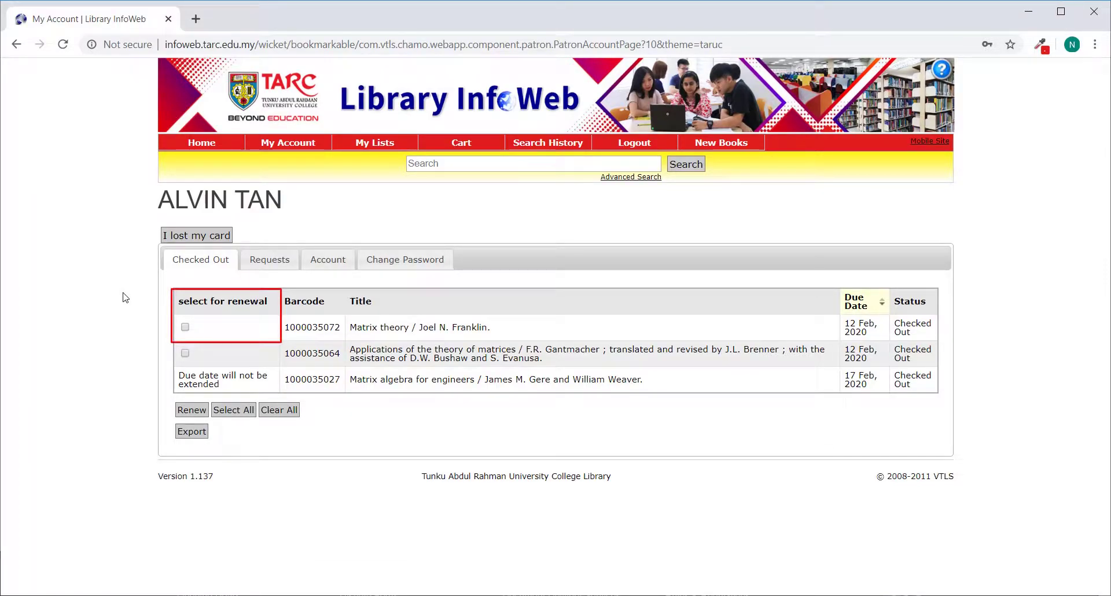
click(185, 328)
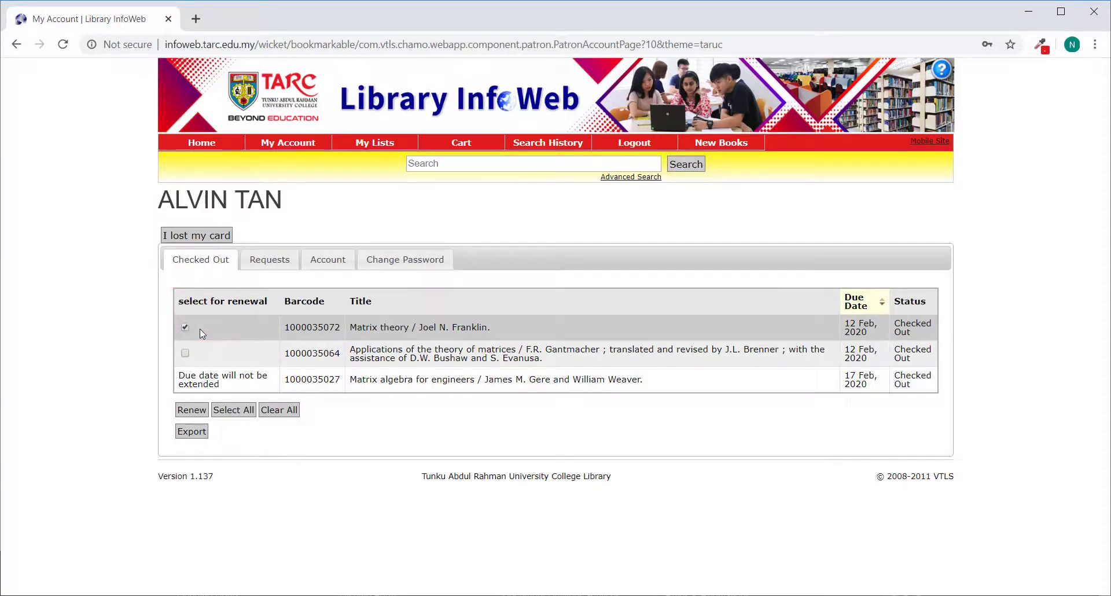
click(188, 412)
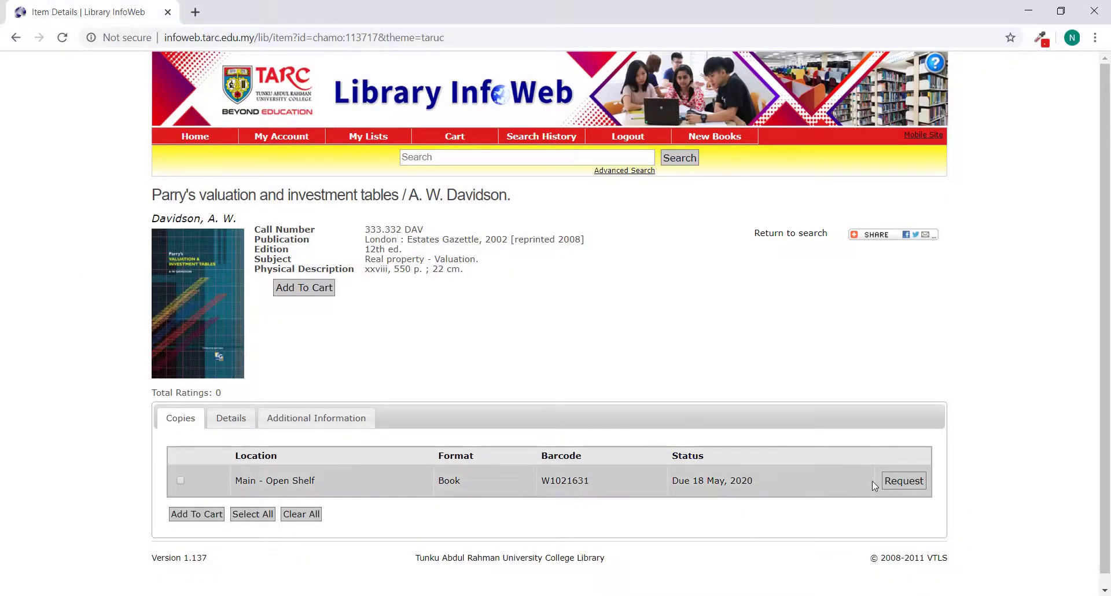
Step: Request Parry's valuation and investment tables with Main - Circulation Counter pick-up, and confirm
click(904, 482)
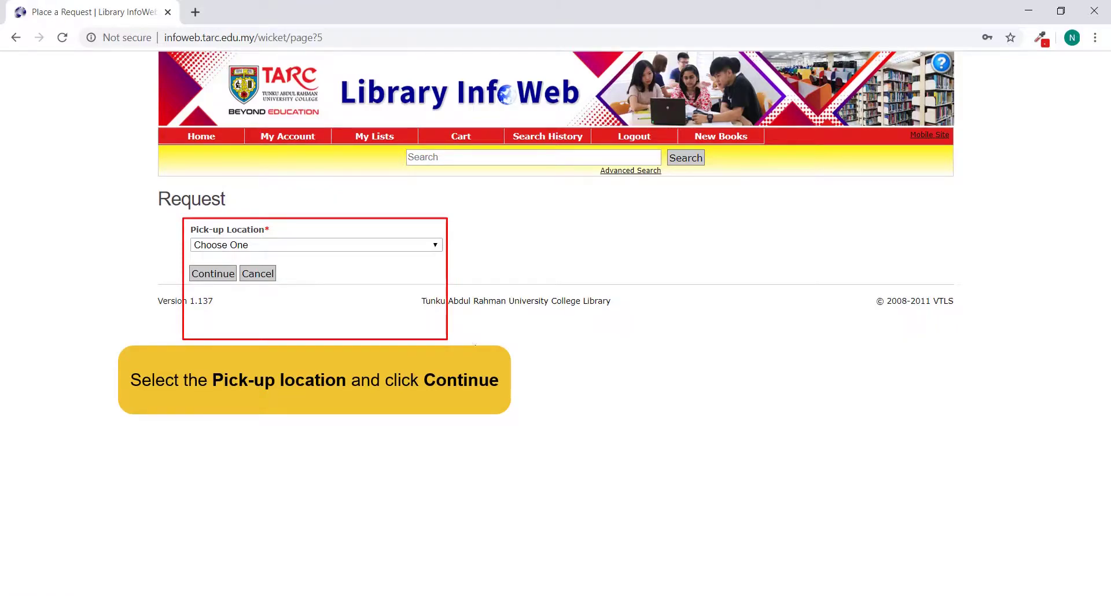
click(373, 247)
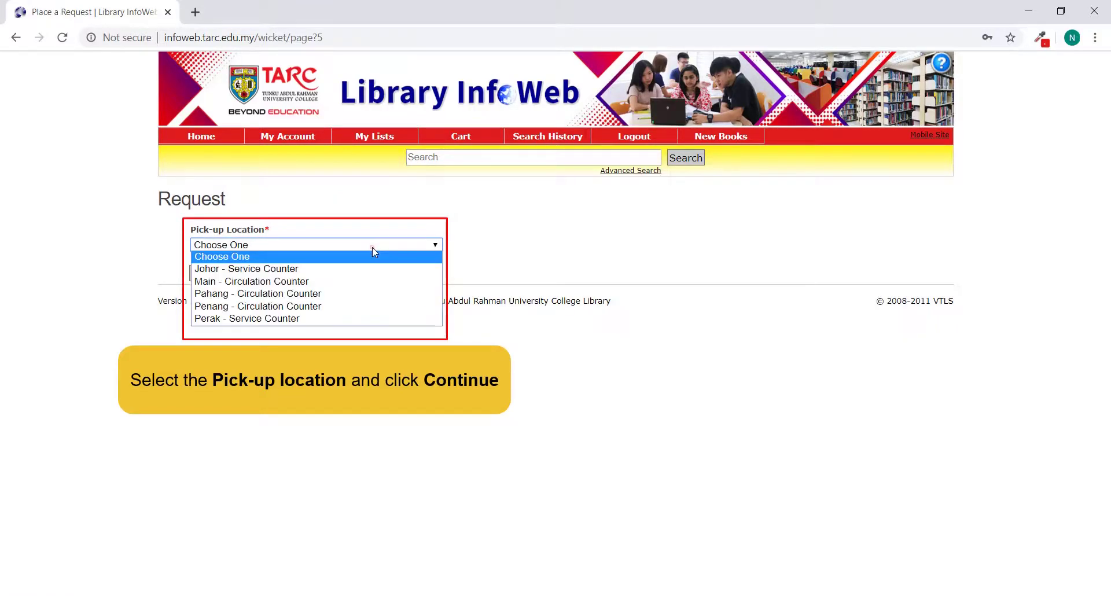
click(356, 281)
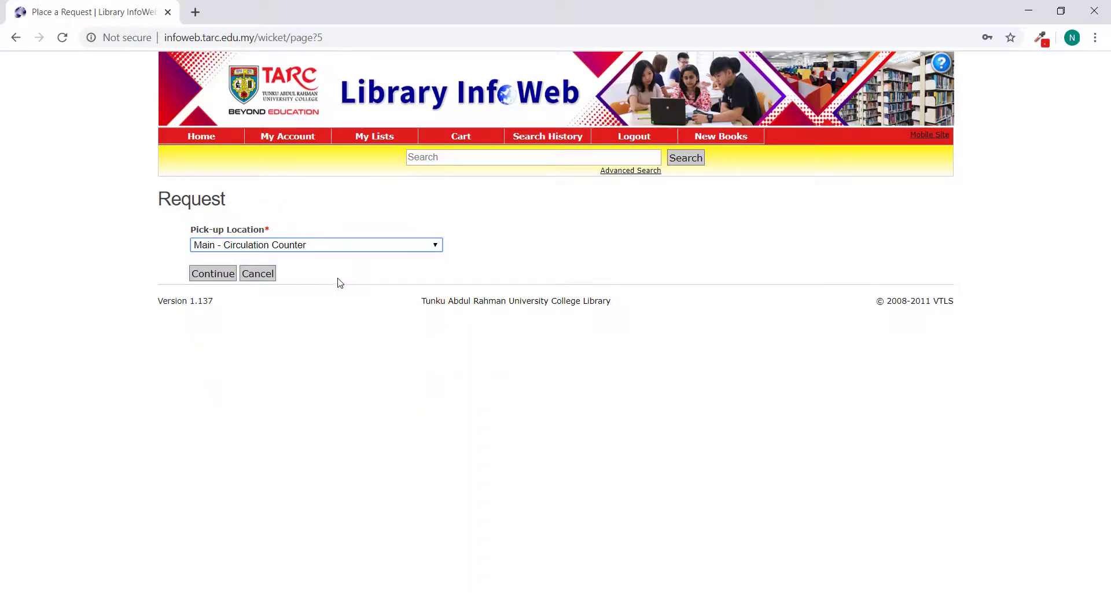
click(207, 279)
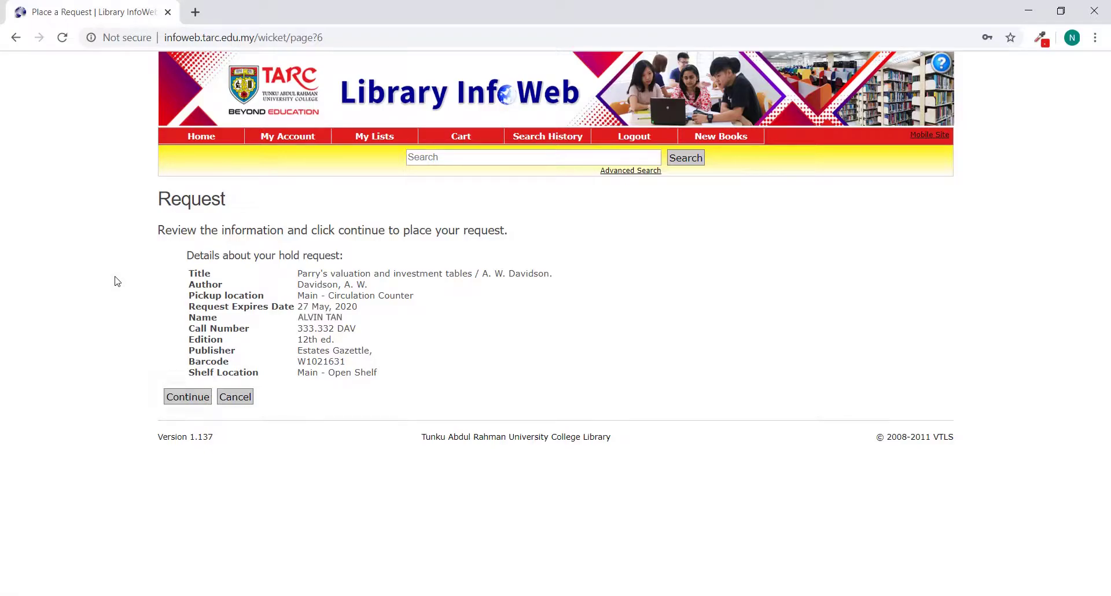
click(196, 399)
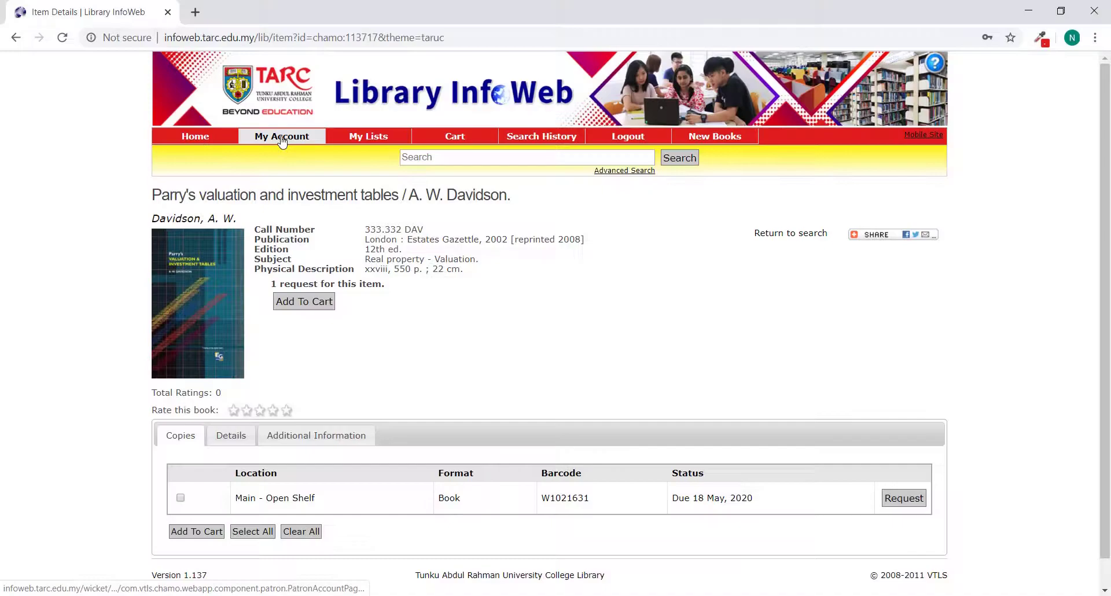
Step: Open My Account's Requests tab to see the pending Parry's valuation hold
click(282, 138)
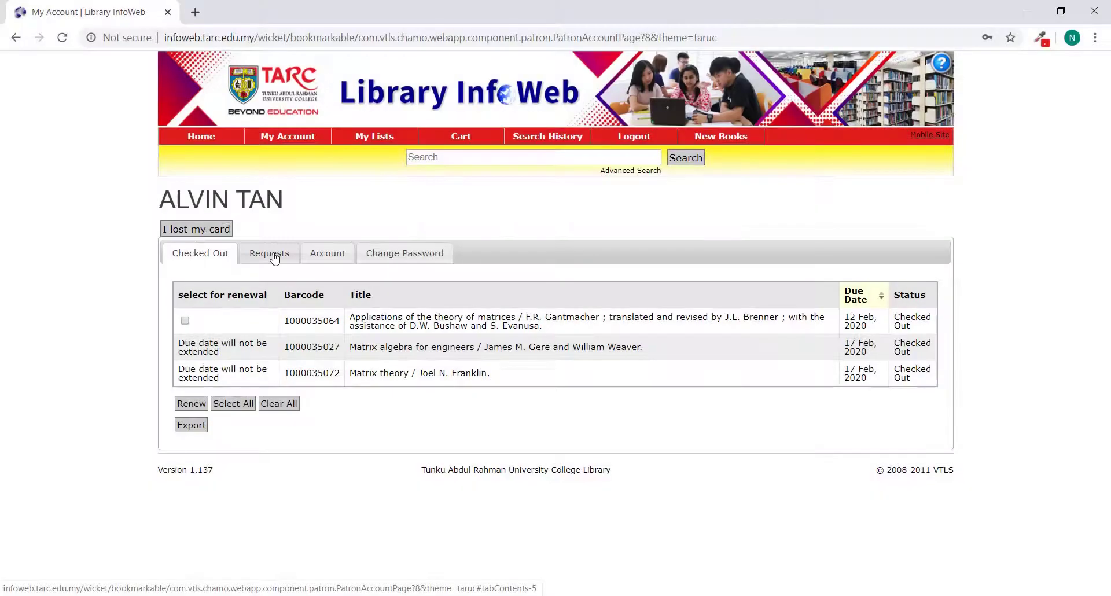
click(275, 258)
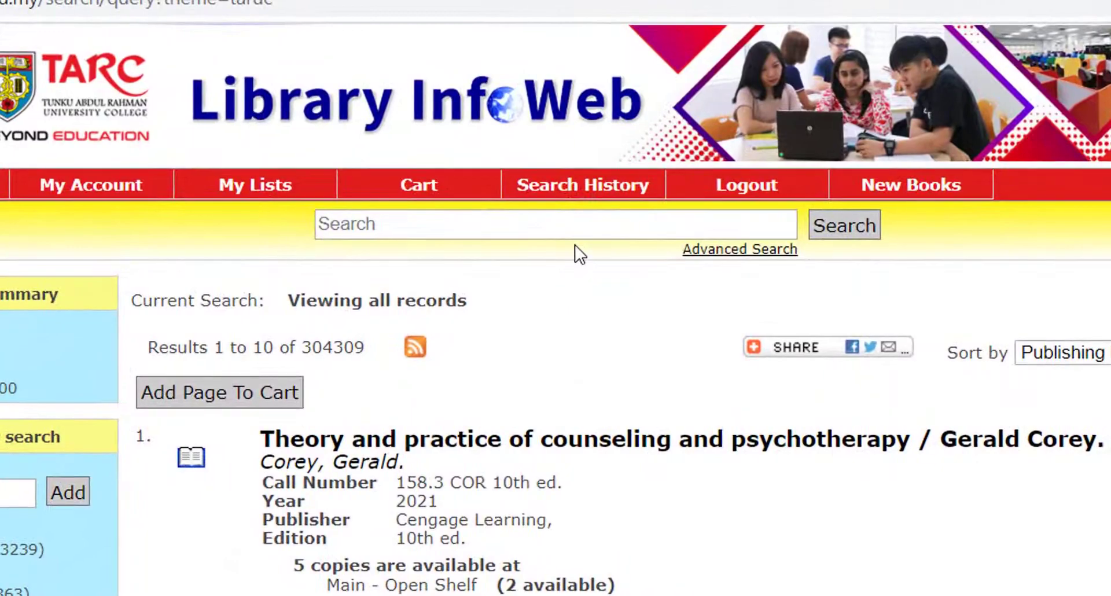
Step: Search the catalogue for 'Business Society'
click(538, 162)
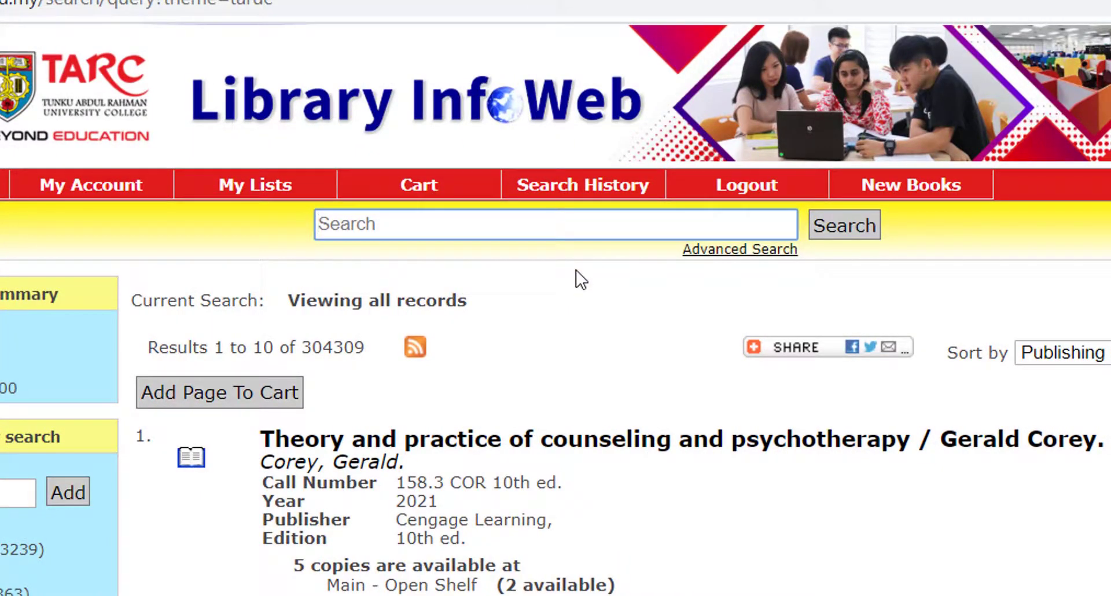
text(Business So)
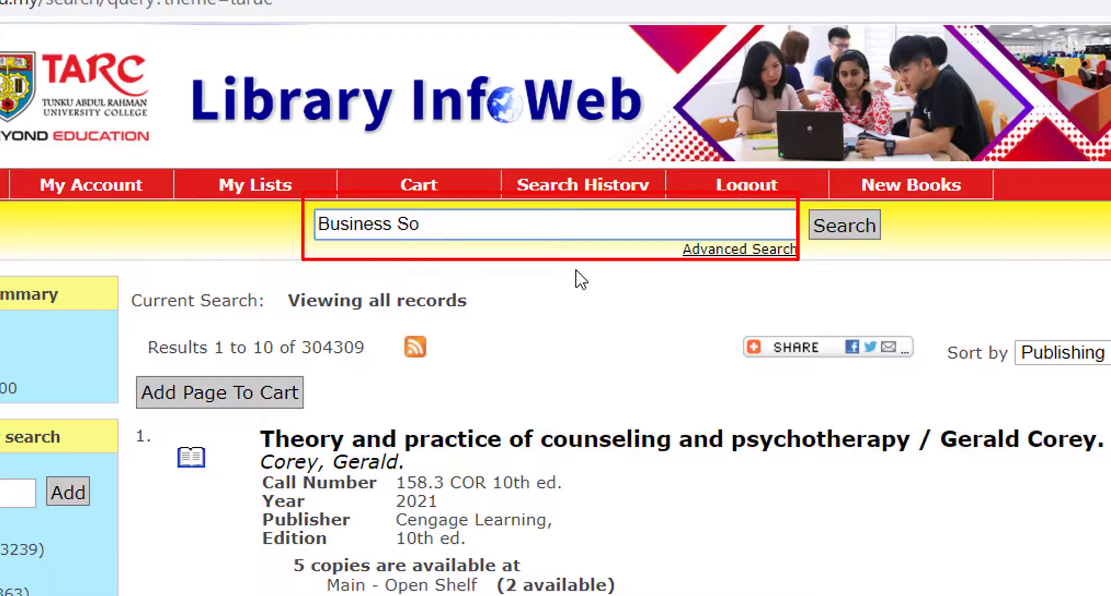
text(ciety)
click(855, 229)
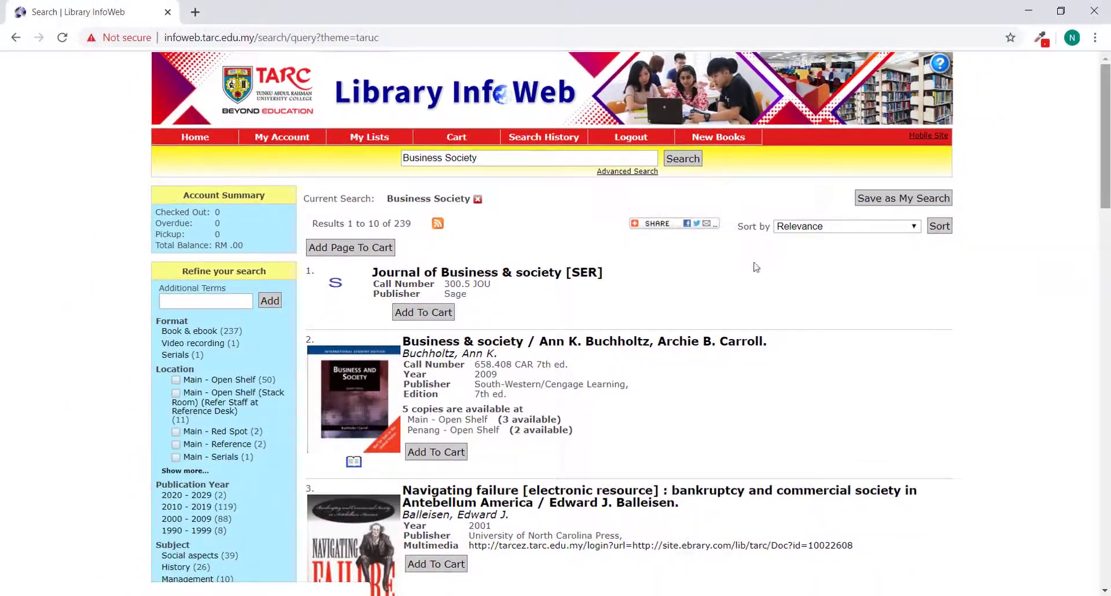
Step: Add Business & society, Navigating failure and A history of small business in America to the cart
scroll(756, 267, down, 3)
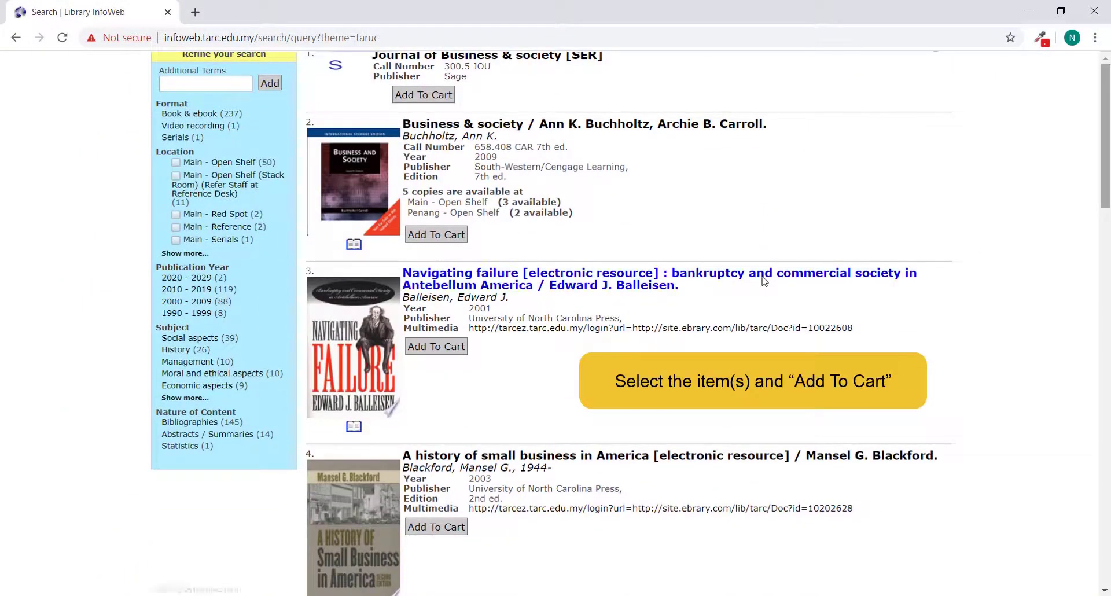
click(437, 236)
click(433, 347)
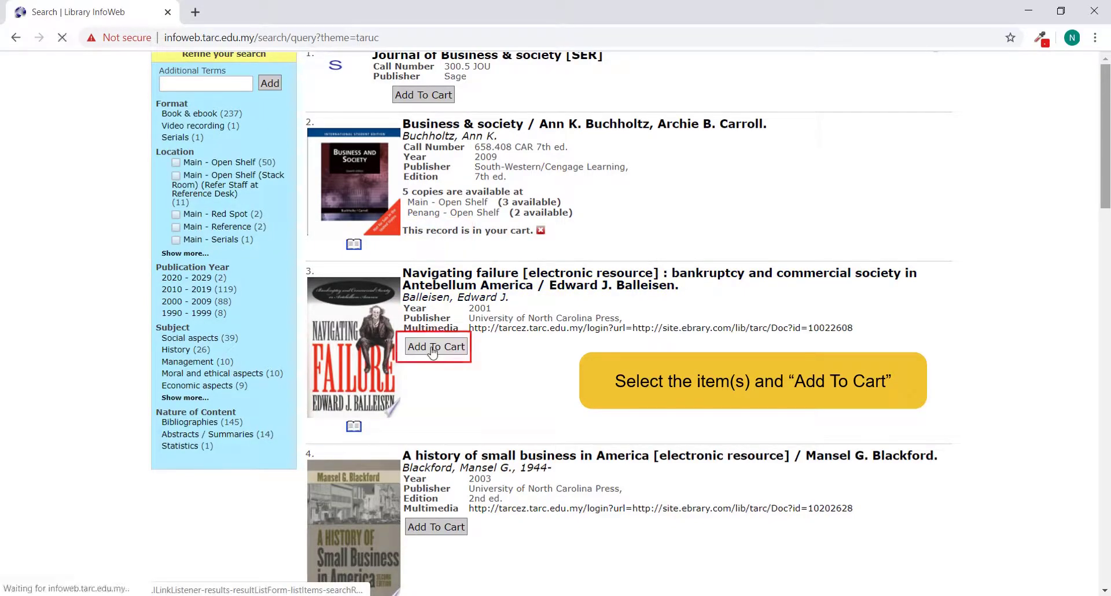
click(436, 528)
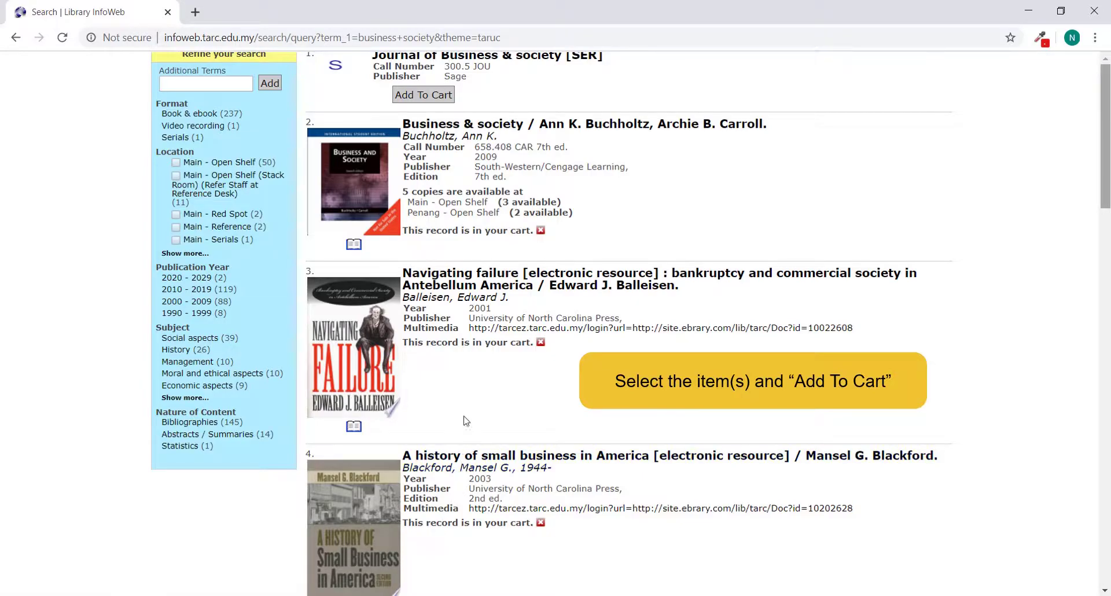
scroll(467, 411, up, 4)
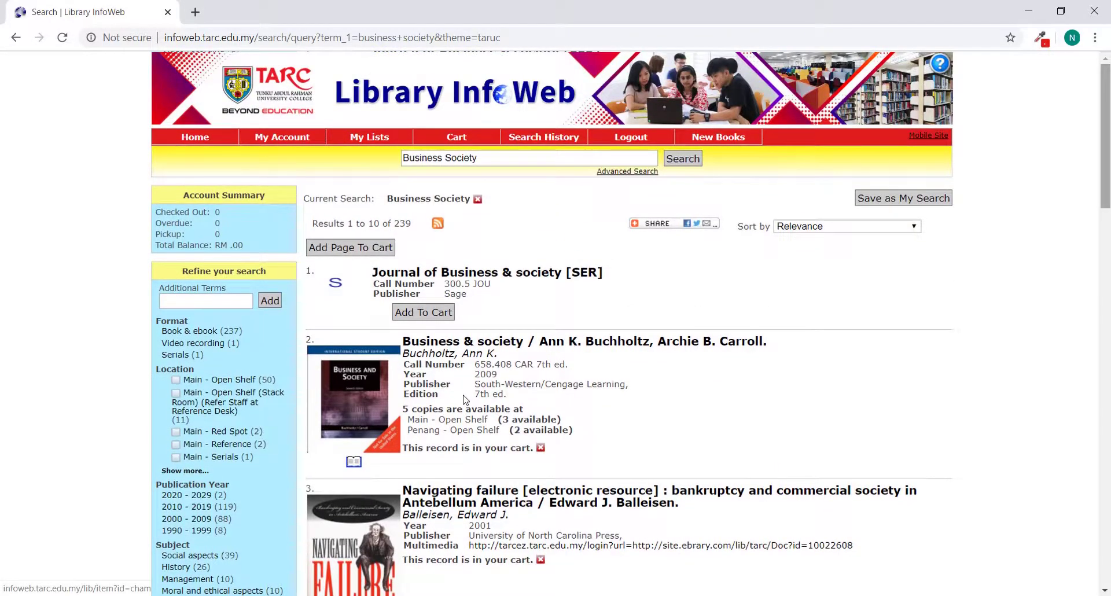
Step: Select all three records in the Cart and choose to save them as a list
click(457, 139)
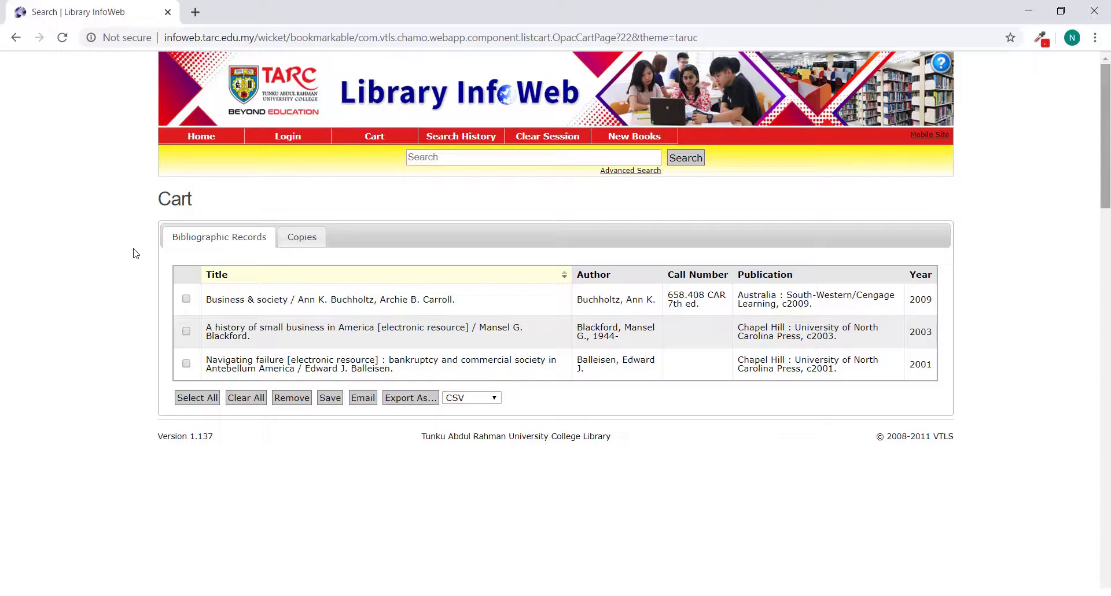
click(196, 401)
click(333, 399)
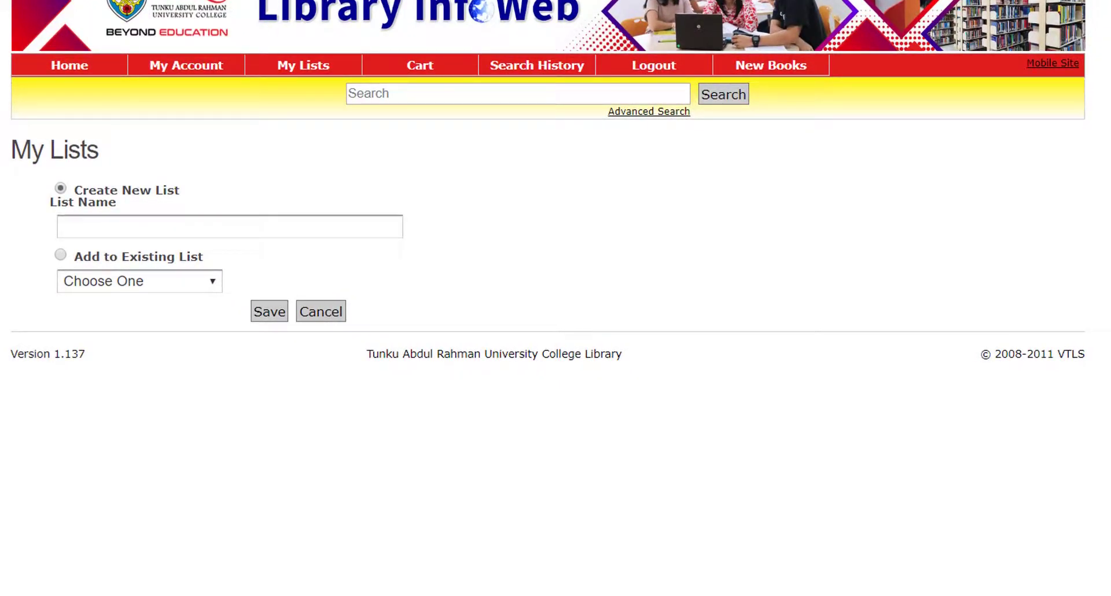
Step: Name the new list 'Business Society' and save the three cart records into it
click(81, 221)
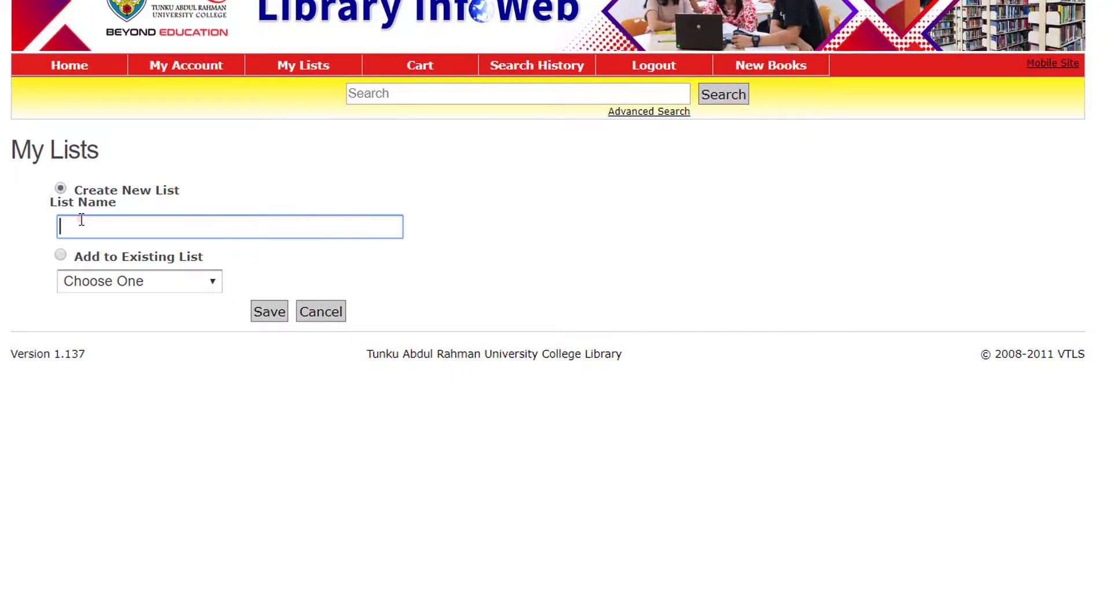
text(Business )
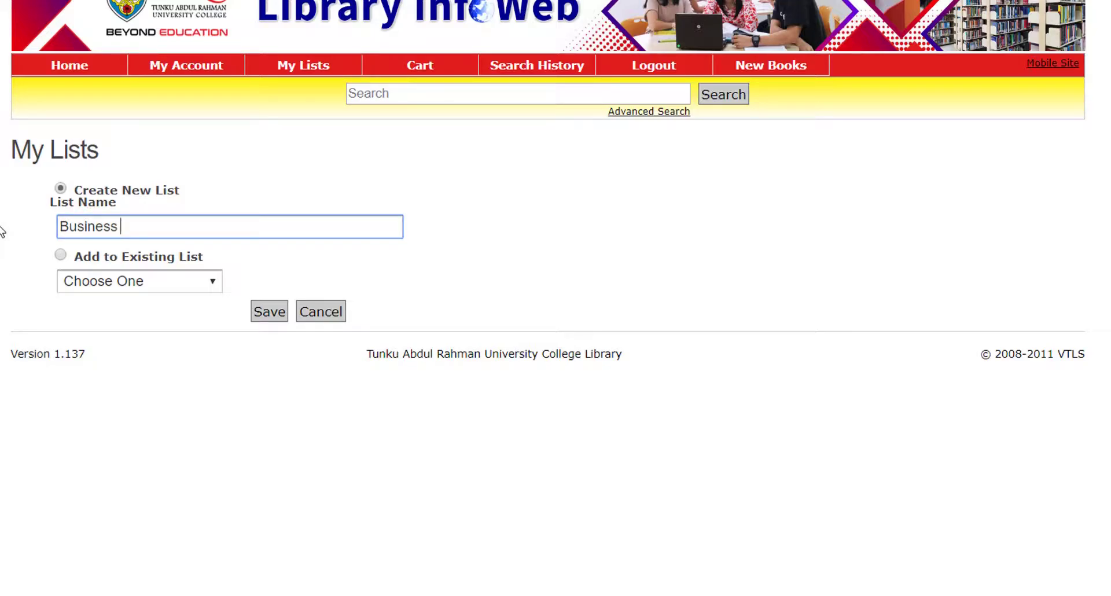
text(Society)
click(275, 313)
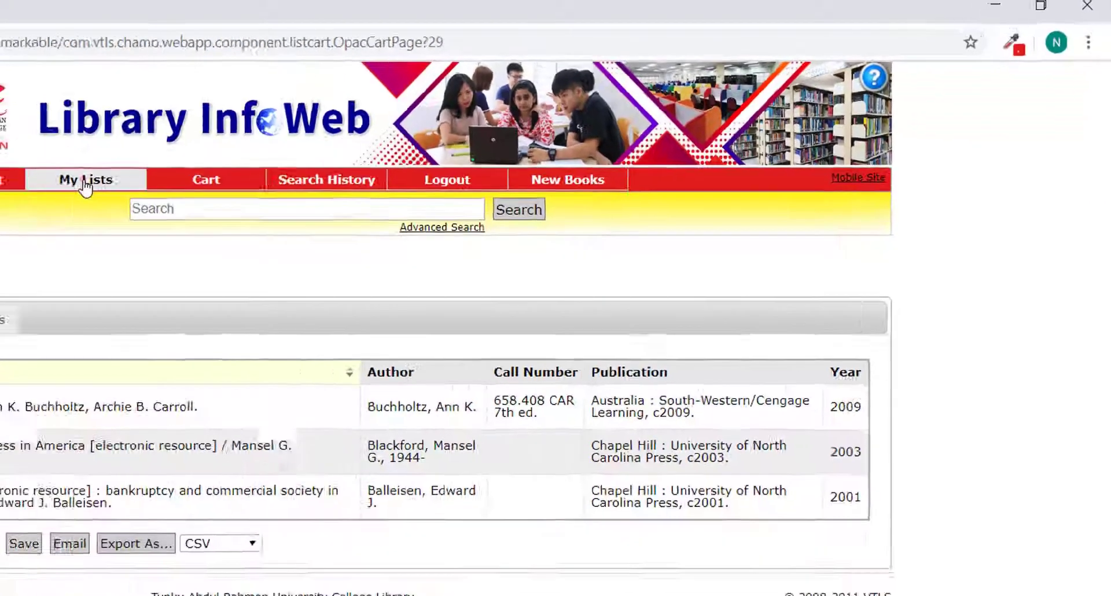
Step: Open My Lists to confirm the Business Society list holds 3 items
click(375, 138)
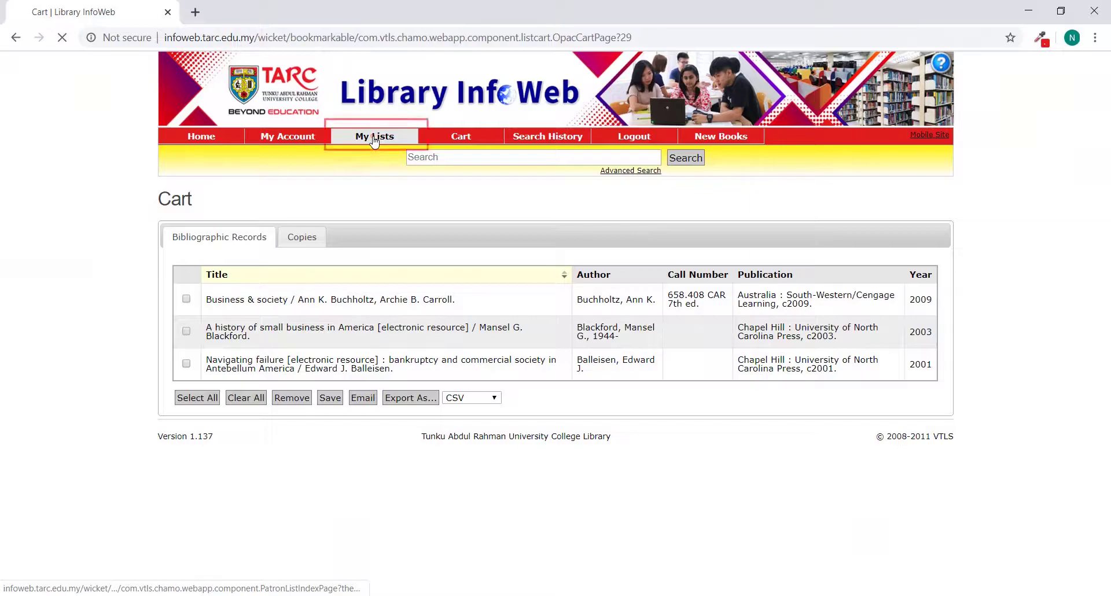